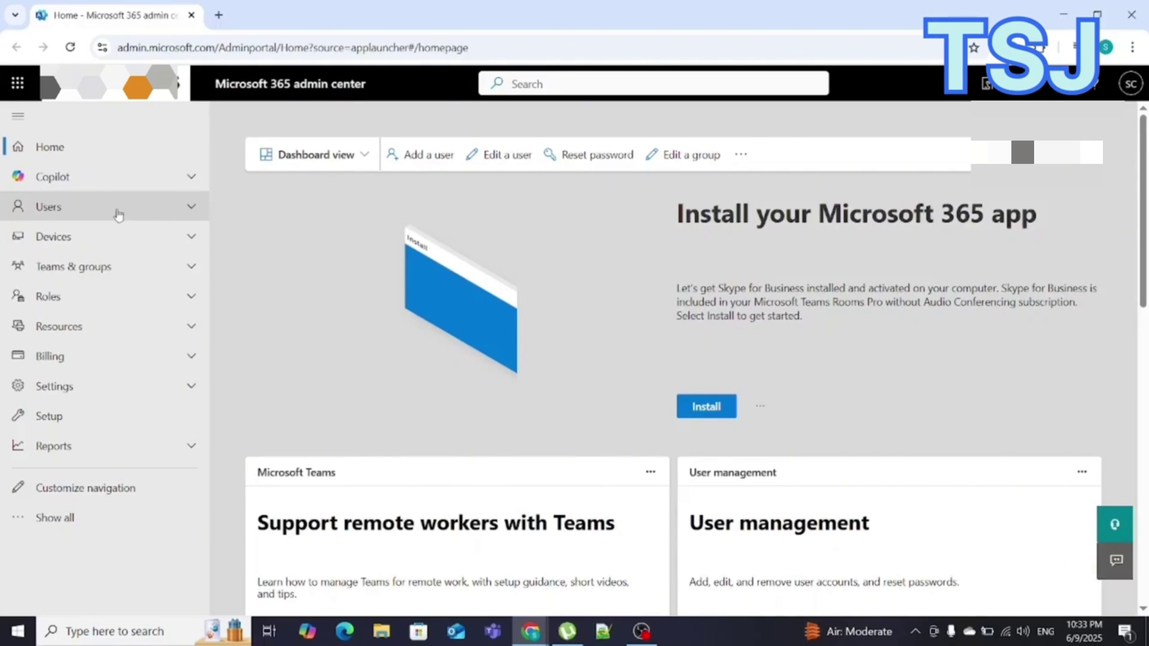
Step: Go to Users > Active users and open the Add a user form
click(144, 217)
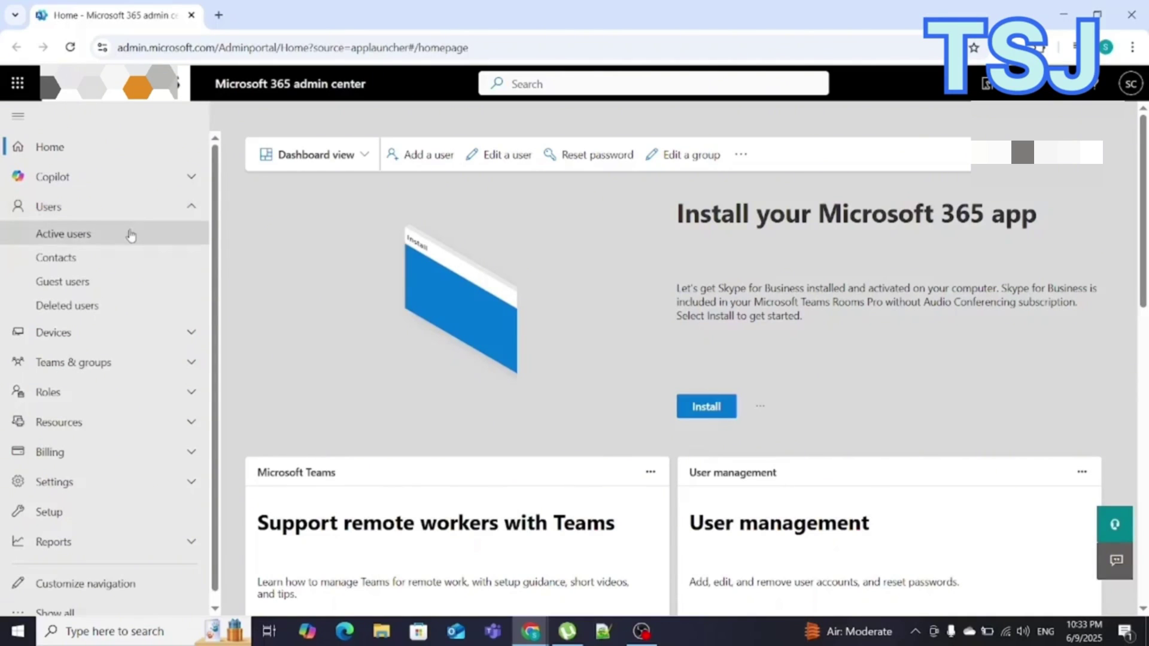
click(132, 236)
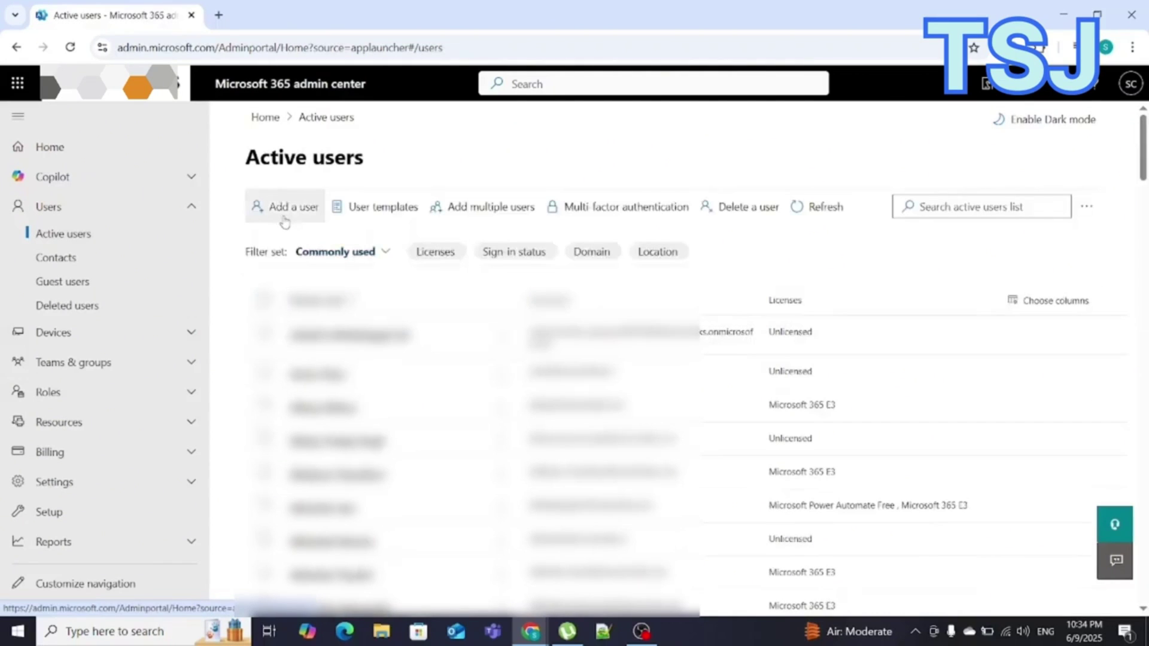
click(285, 221)
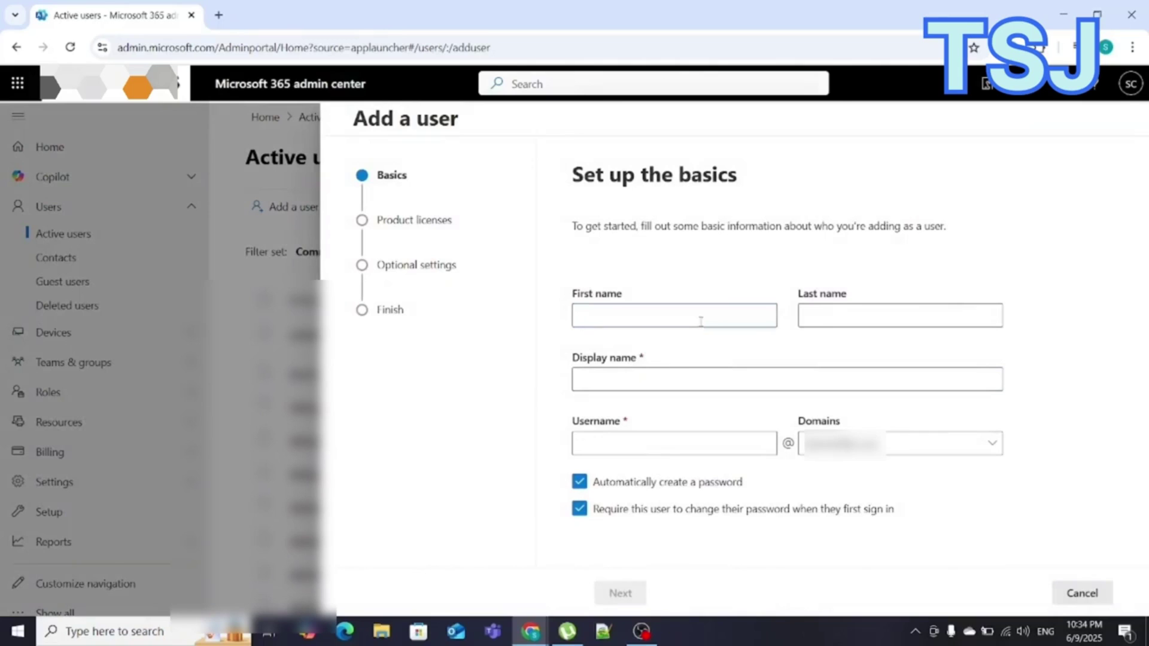
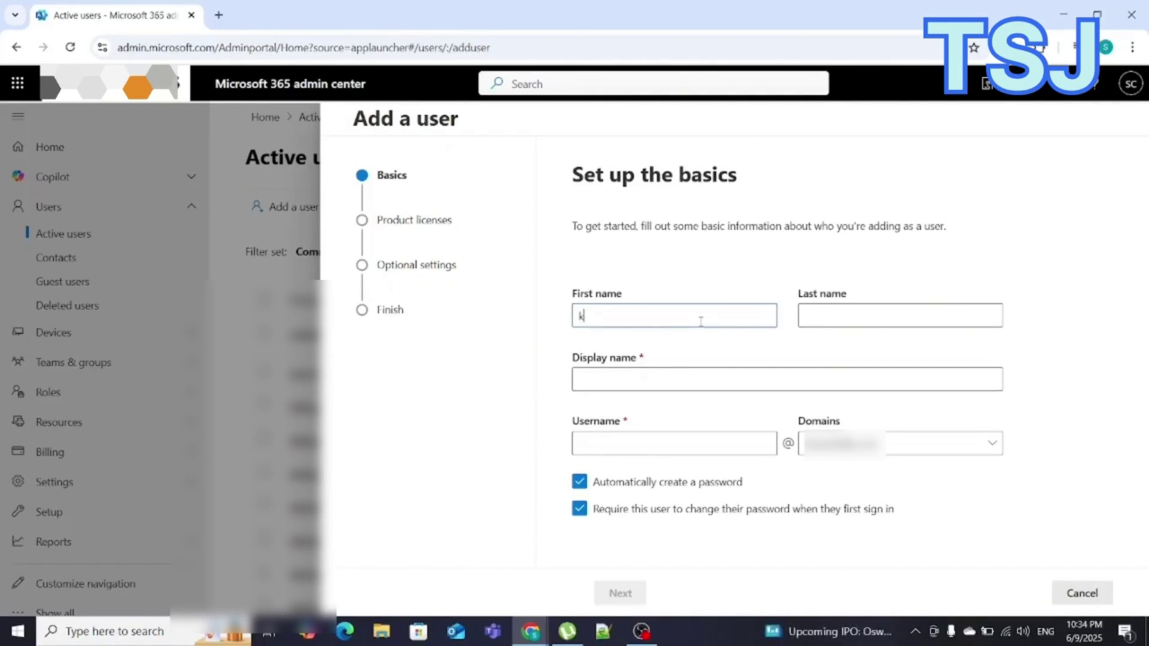
Step: Enter the new user's first and last name, keep the auto-filled display name, and enter a username
key(Tab)
key(Tab)
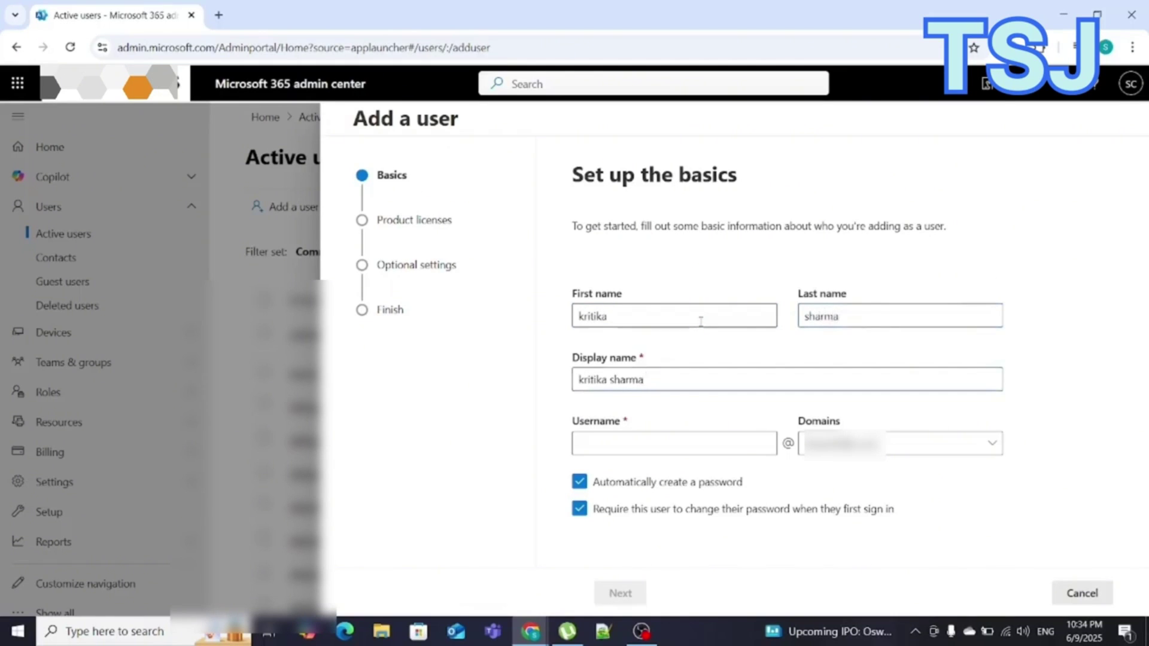
key(Tab)
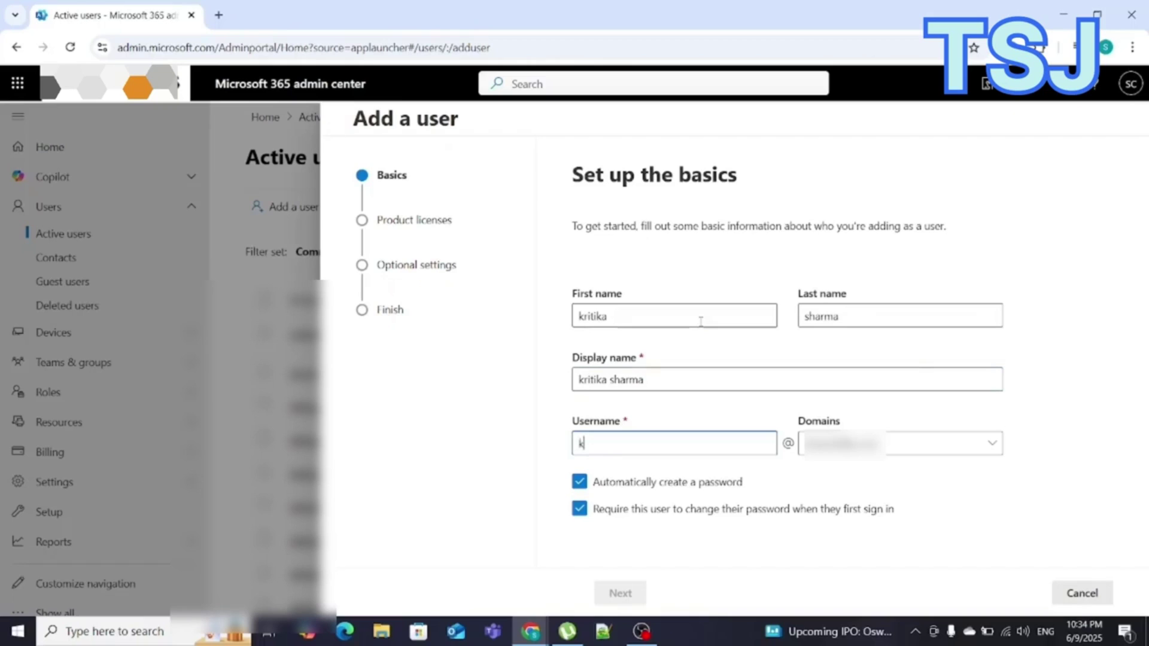
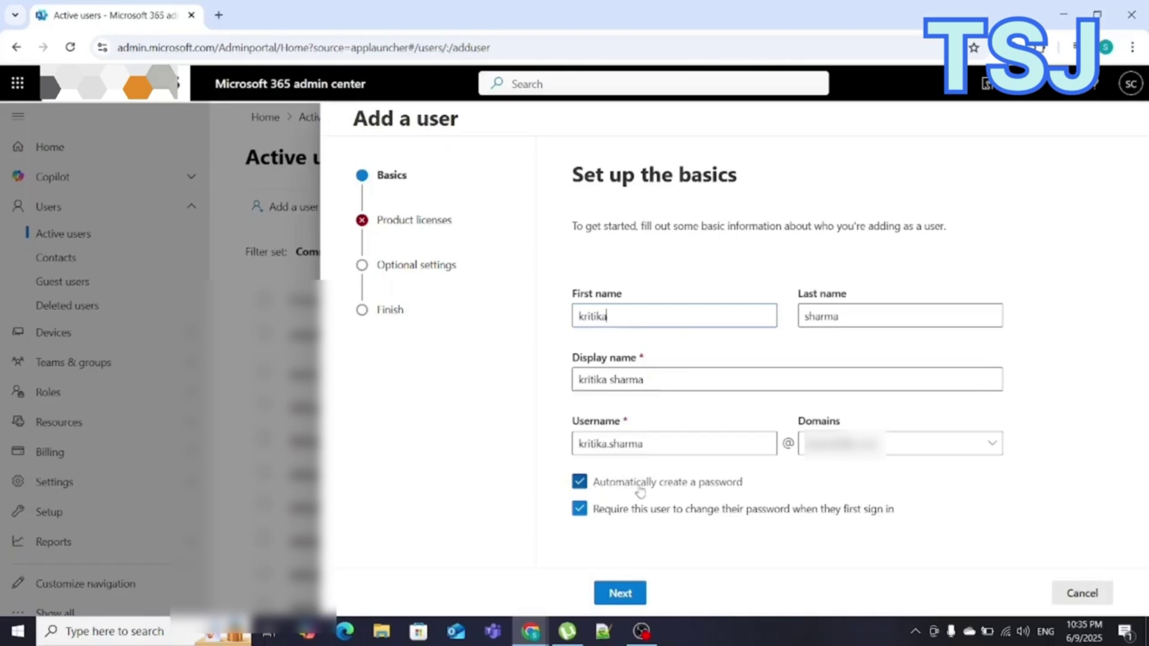
Step: Keep 'Automatically create a password' selected and continue to product licenses
click(639, 486)
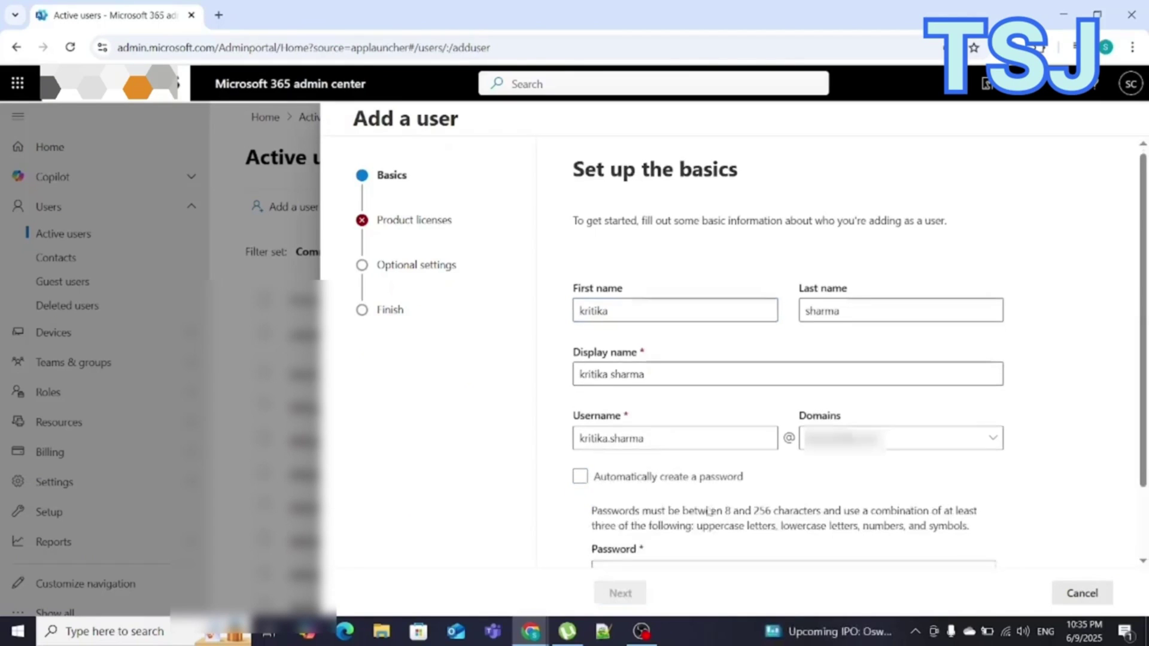
scroll(708, 512, down, 1)
click(712, 494)
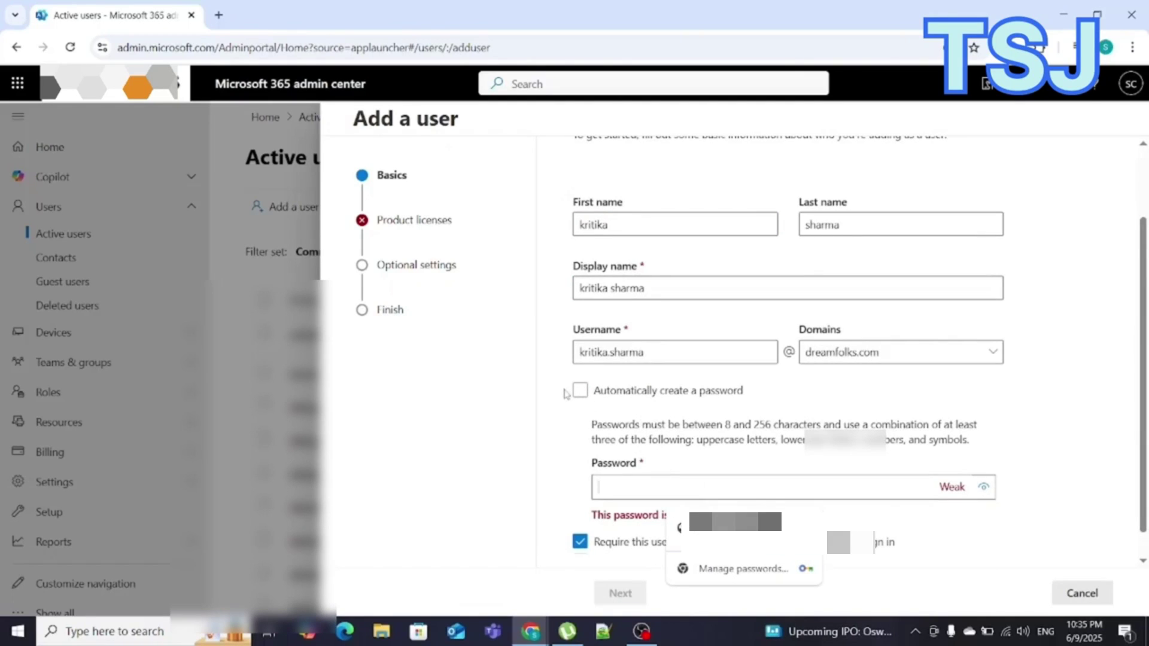
click(577, 392)
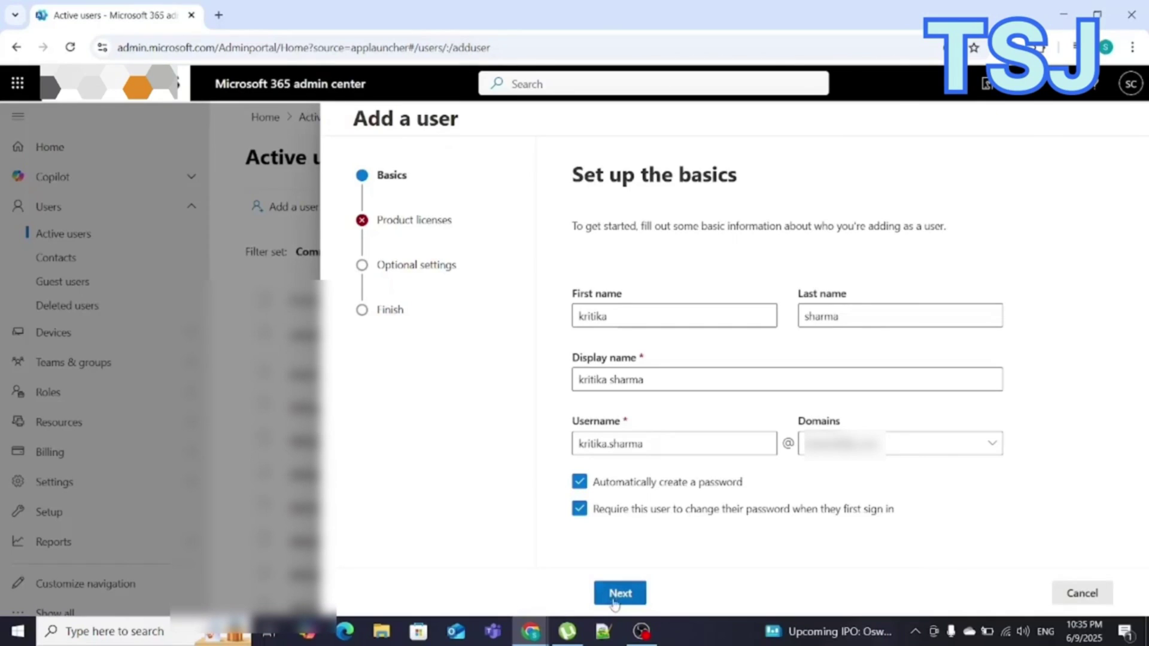
click(614, 600)
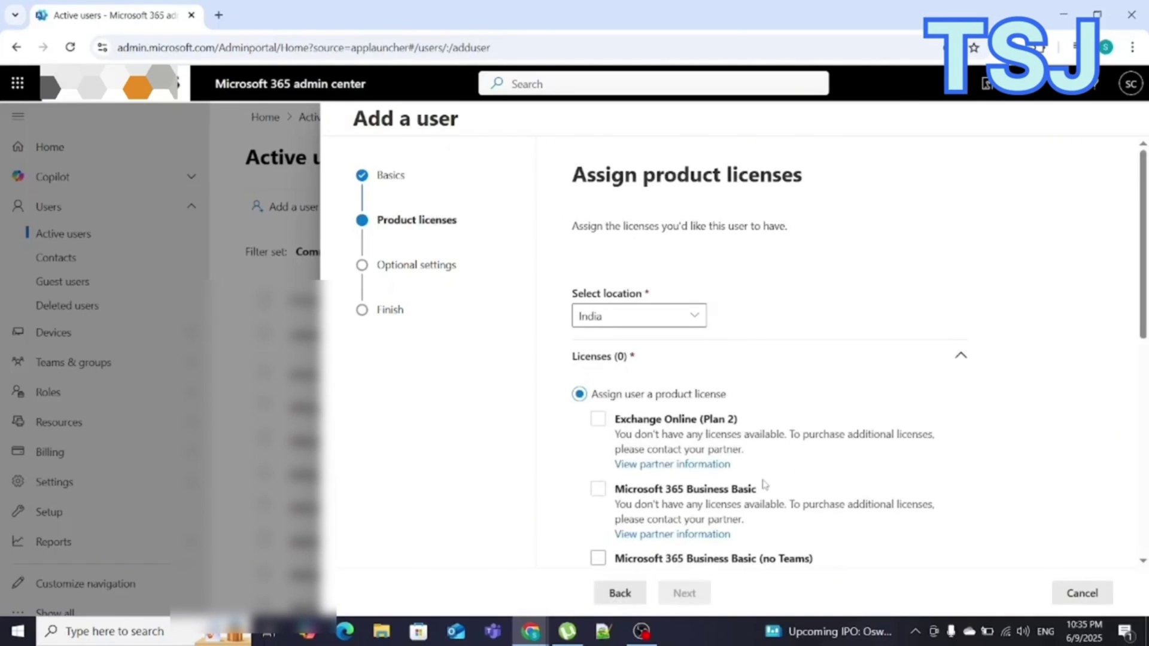
Step: Assign the Microsoft 365 E3 (no Teams) license instead of Microsoft Fabric (Free)
scroll(764, 484, down, 3)
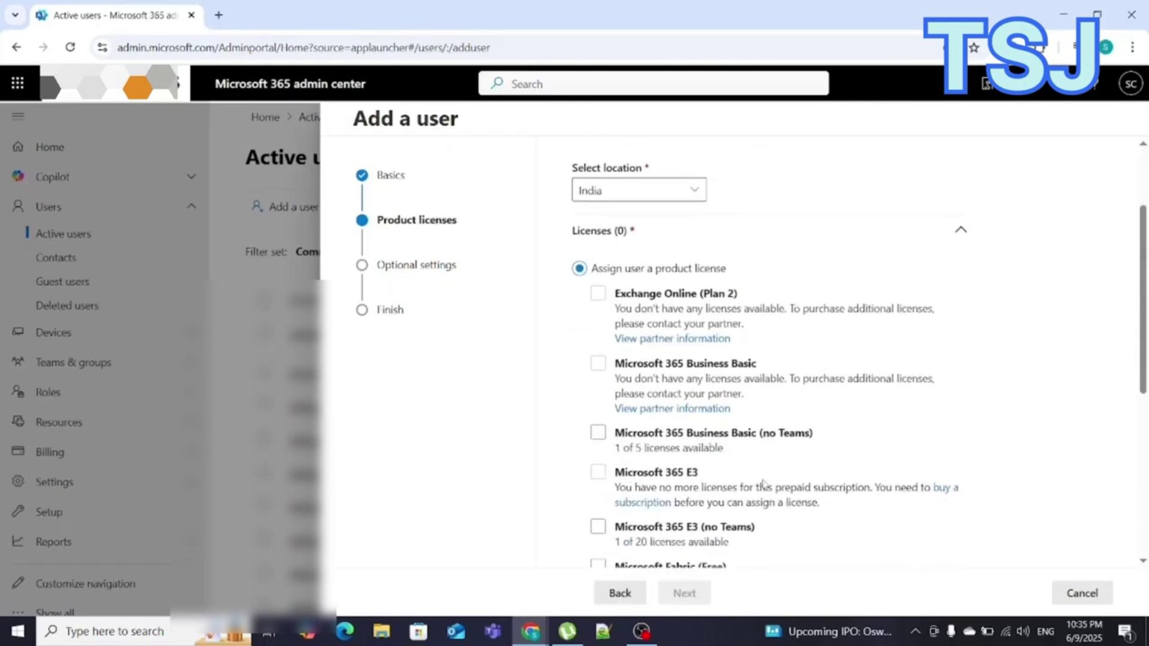
scroll(762, 382, up, 3)
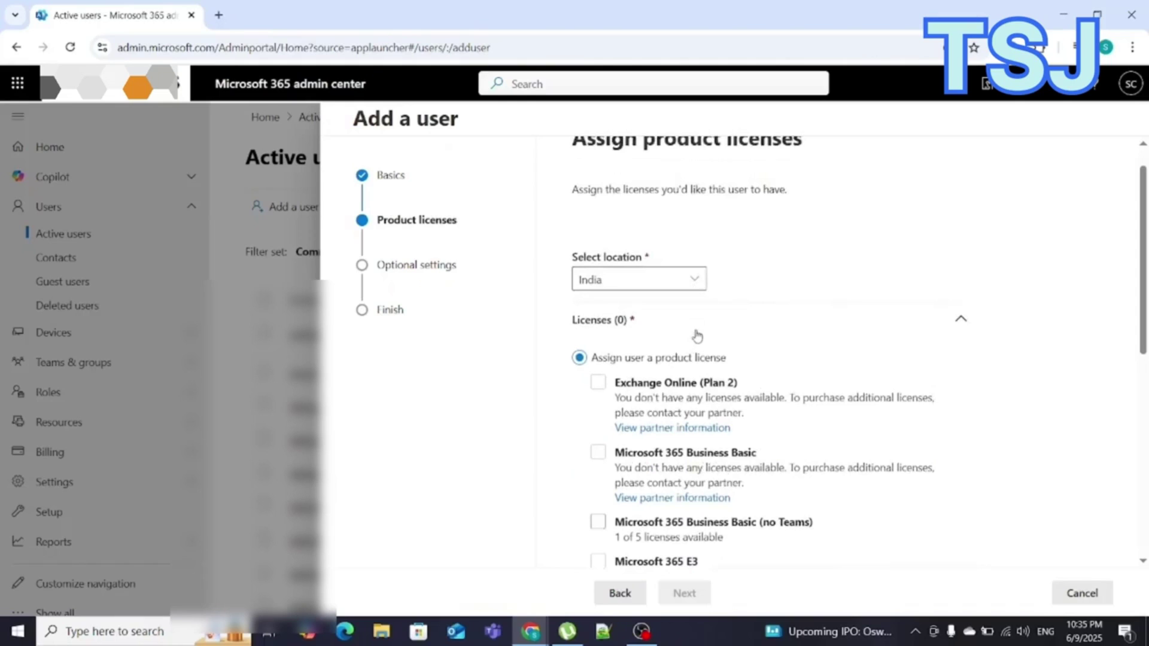
scroll(720, 443, down, 1)
scroll(720, 443, down, 2)
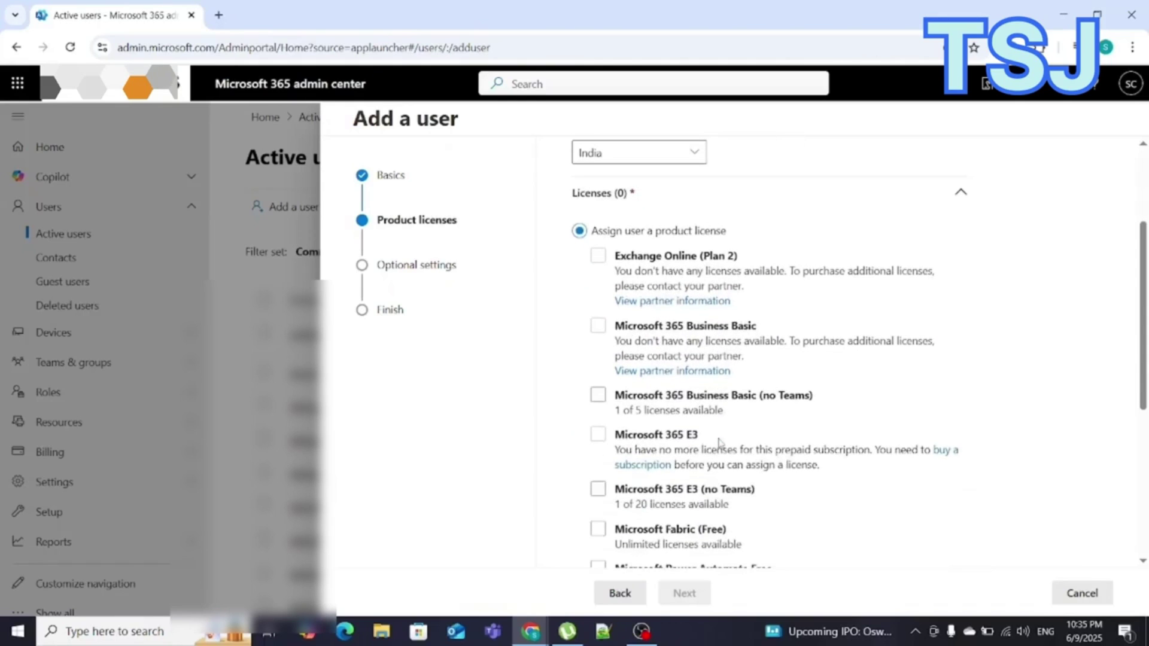
scroll(674, 446, down, 1)
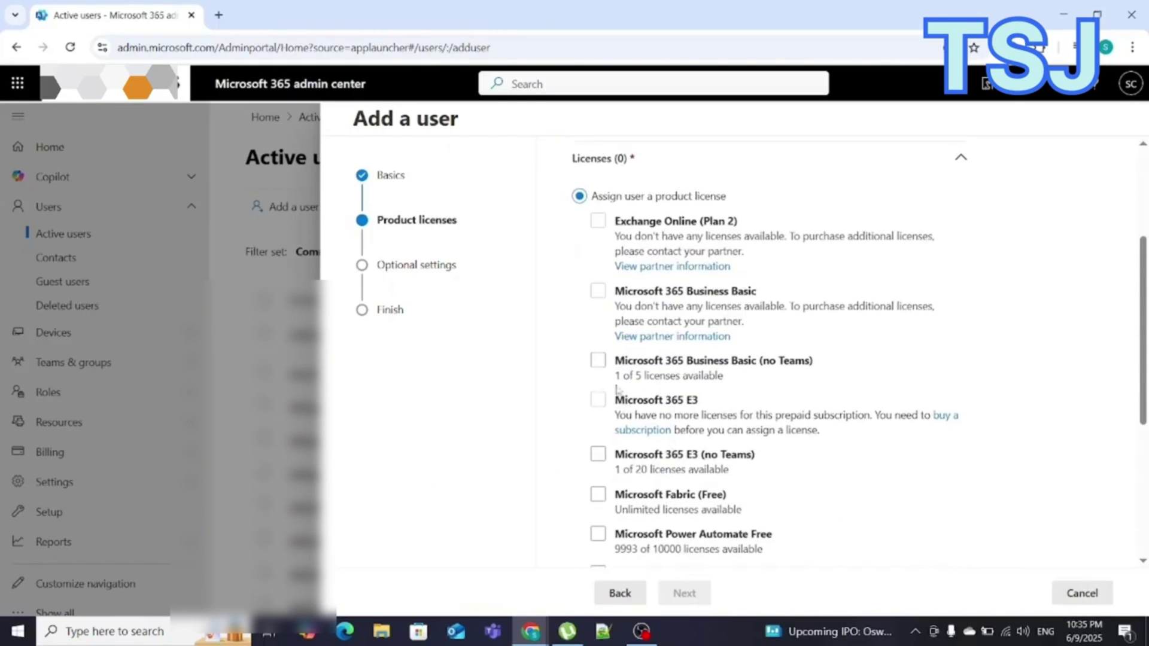
click(624, 495)
click(624, 495)
click(607, 460)
click(600, 456)
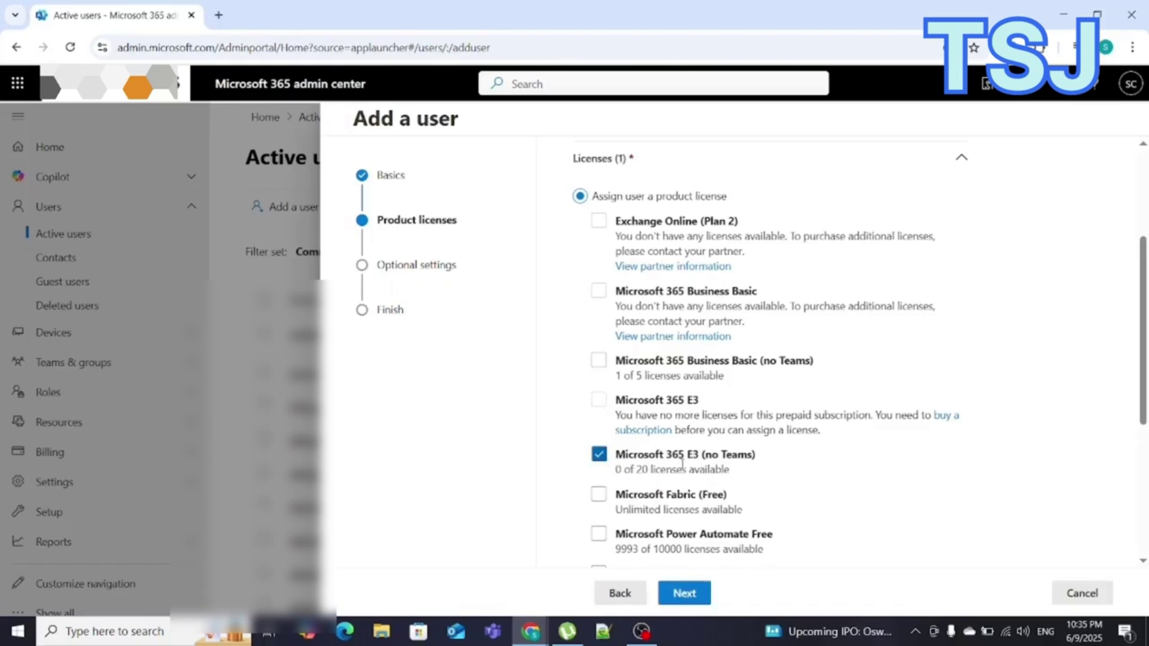
Step: Also assign Microsoft Teams Essentials and continue to optional settings
scroll(664, 466, down, 2)
scroll(687, 466, down, 1)
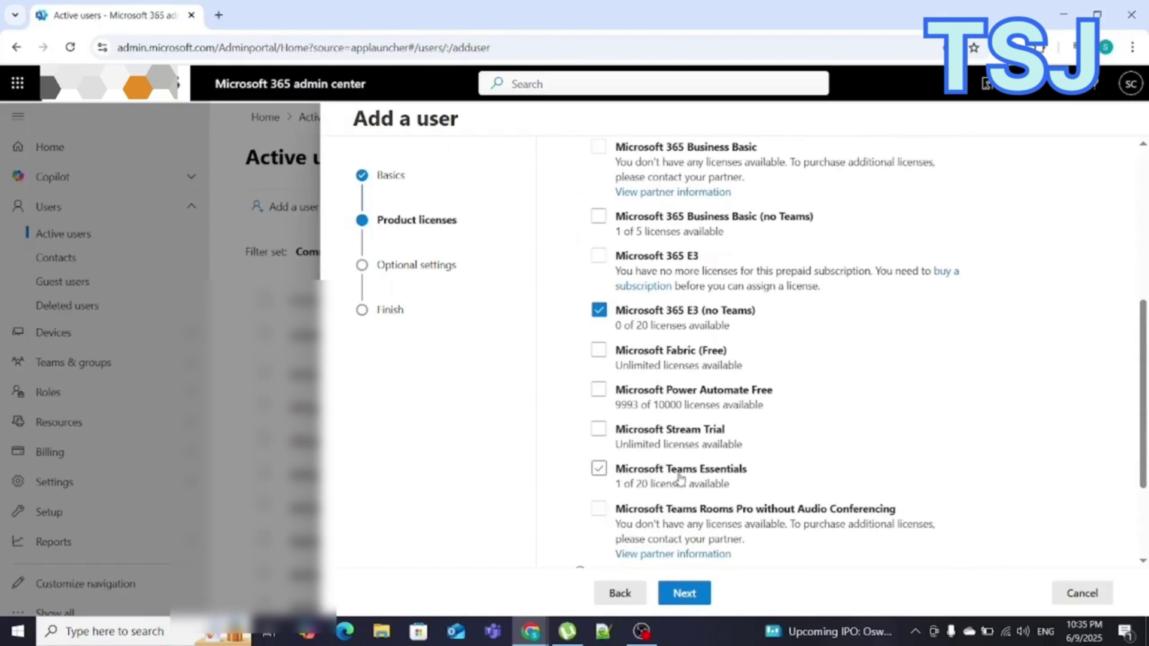
click(599, 469)
click(695, 600)
Step: Set the role to User (no admin center access) and proceed to the Review and finish step
click(662, 314)
click(579, 353)
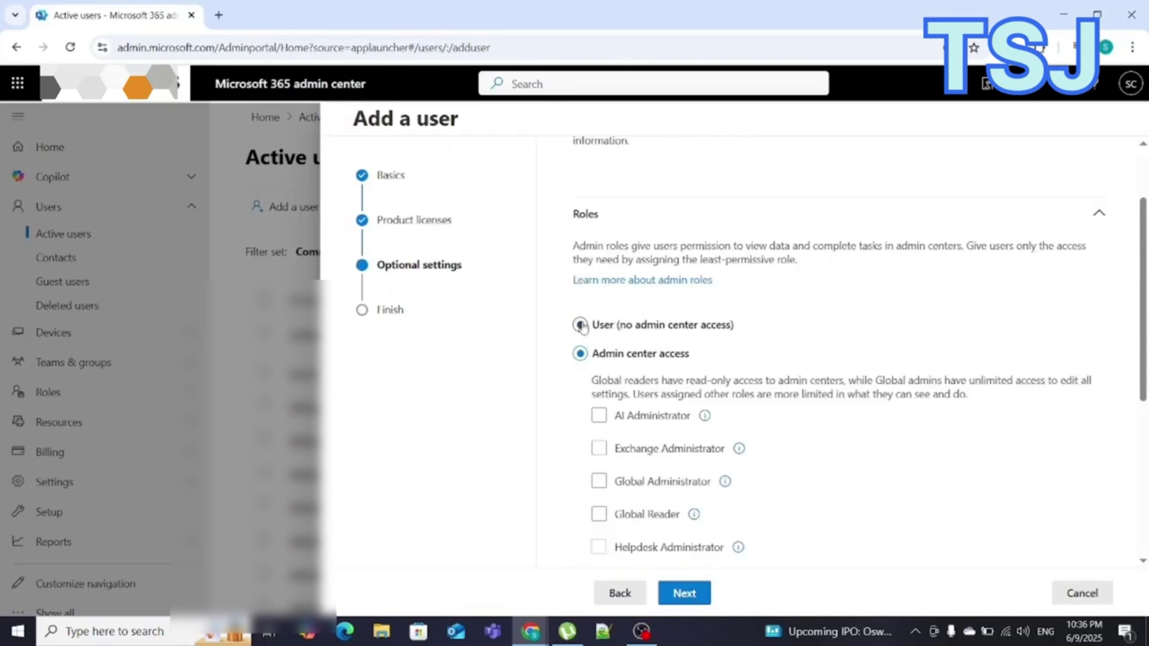
click(581, 325)
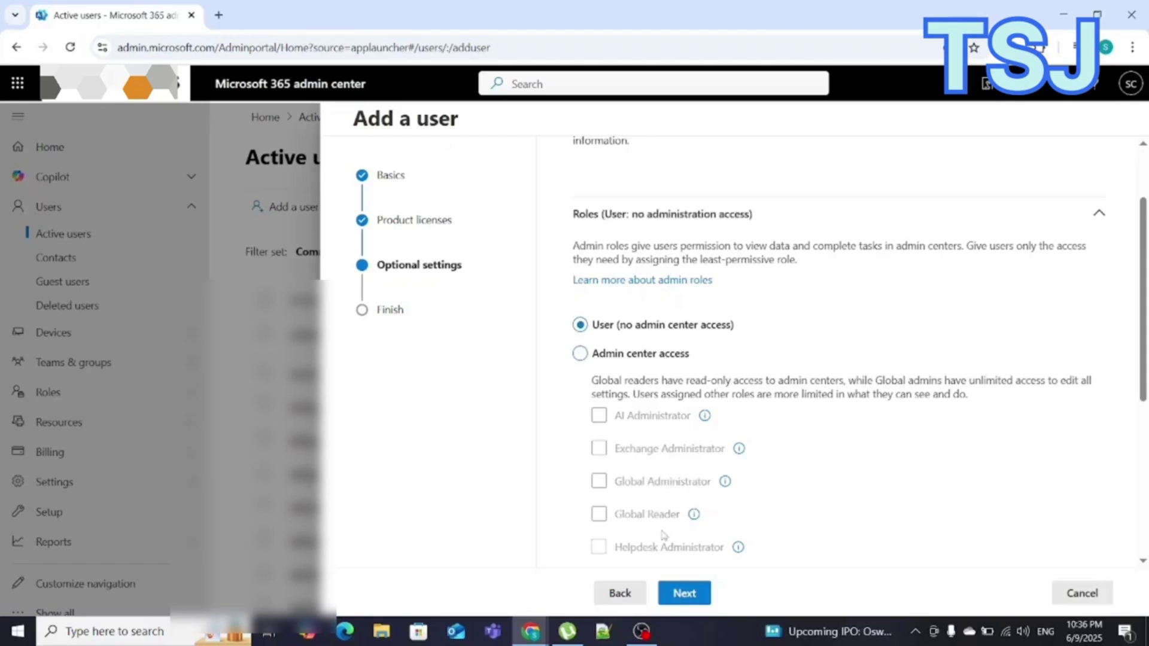
click(686, 594)
scroll(740, 486, down, 3)
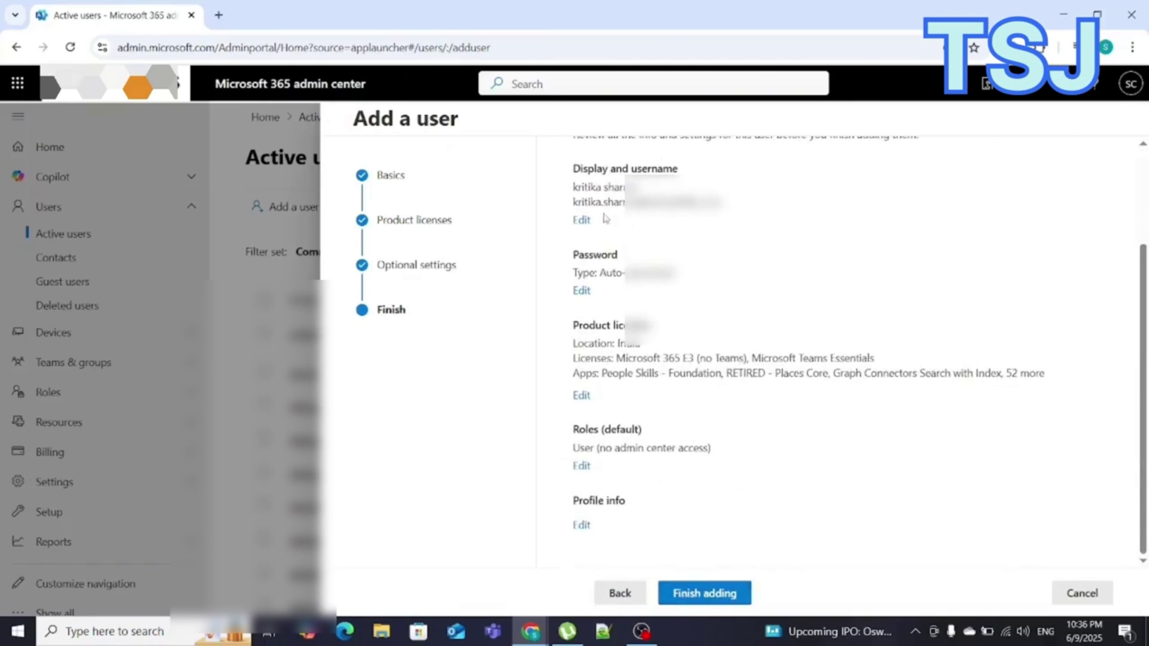
Step: Finish adding the user, show the generated password, and select the display name, username and password
click(706, 595)
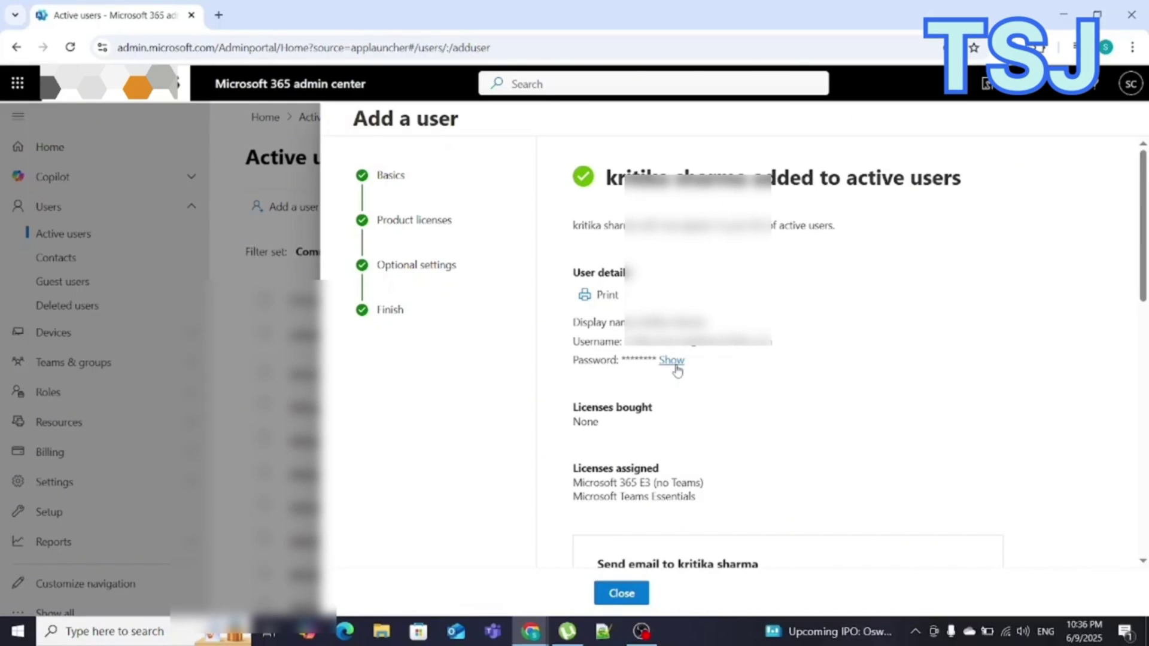
click(675, 363)
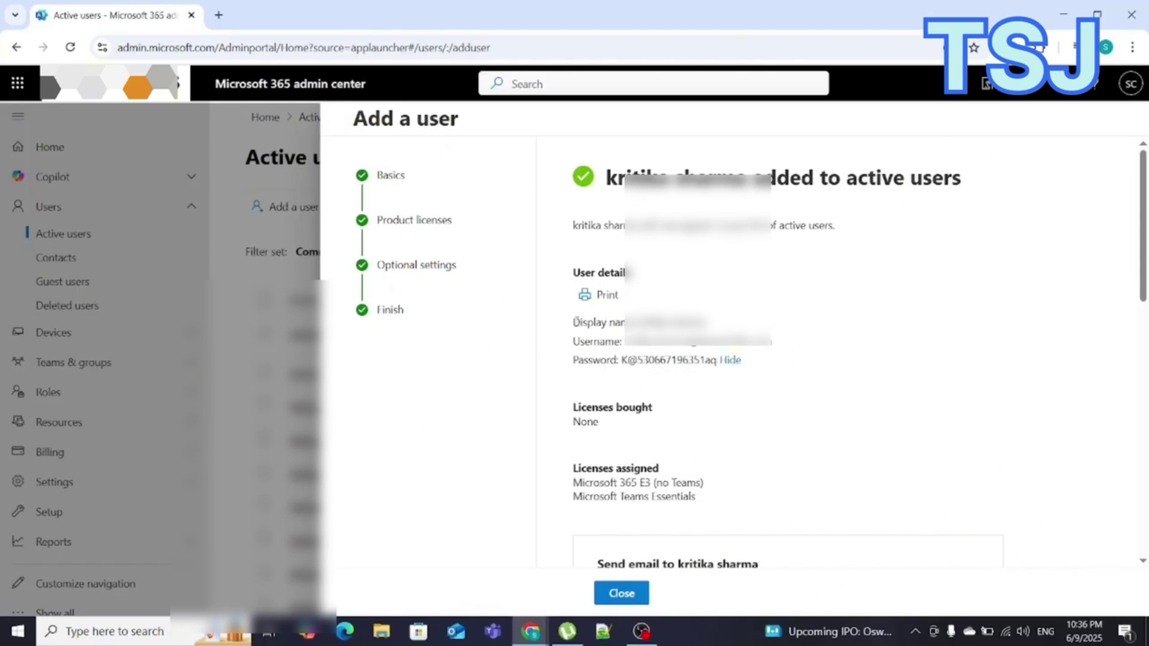
drag(574, 321, 717, 360)
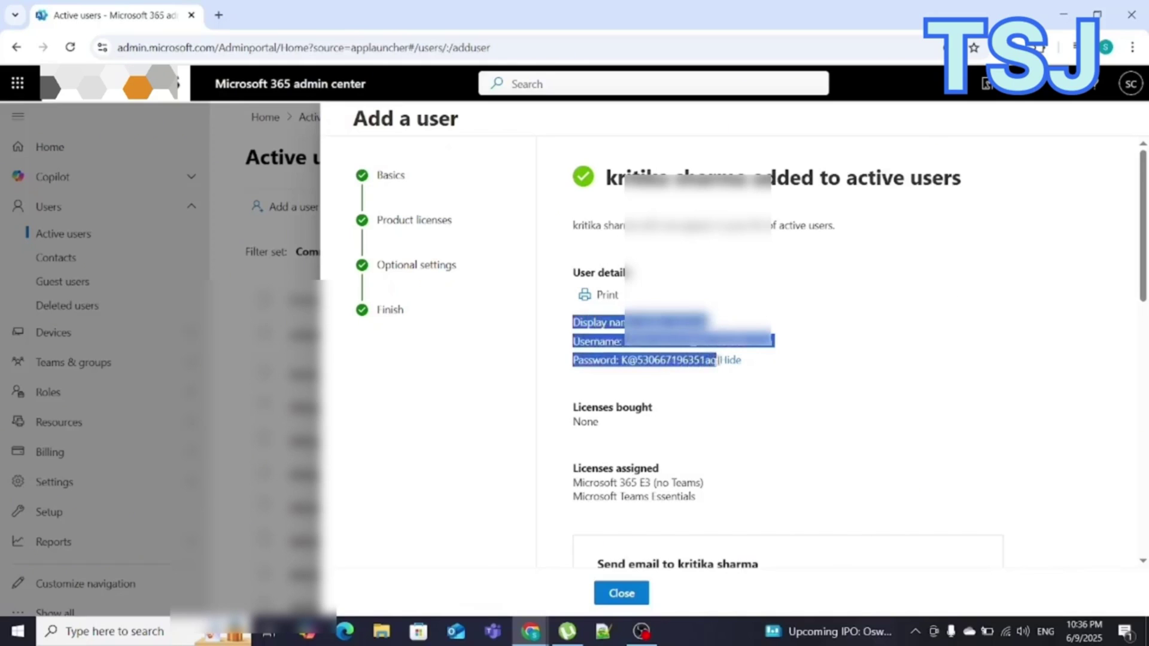
Step: Paste the copied user credentials into Sticky Notes below the existing text, then return to the browser
click(109, 632)
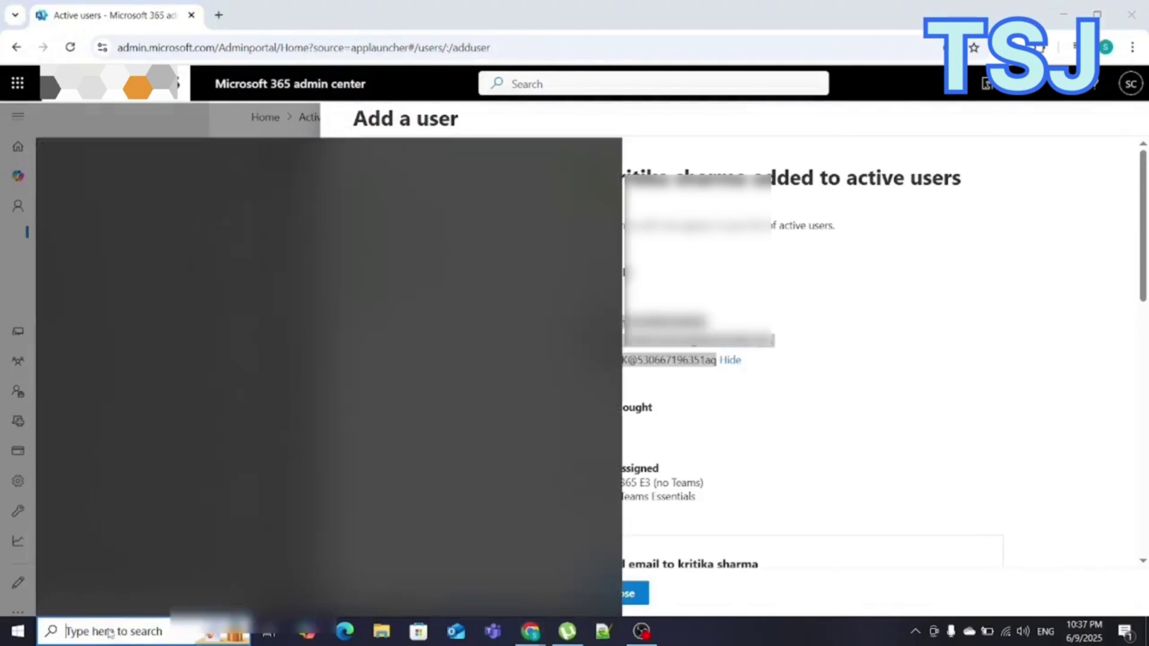
text(st)
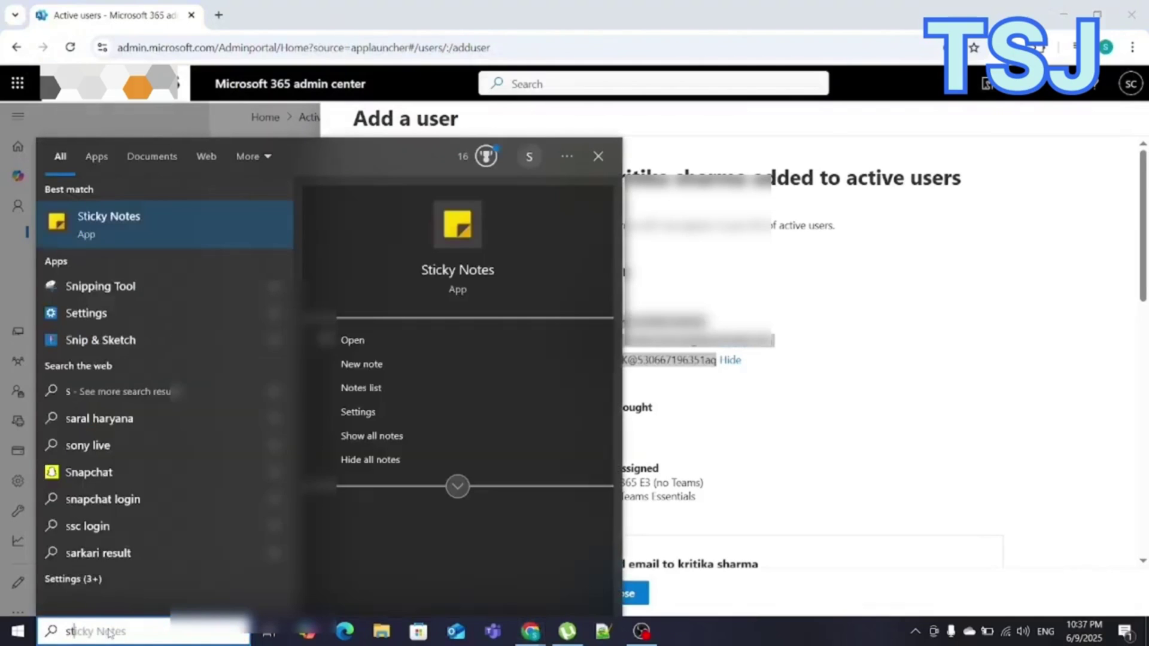
text(i)
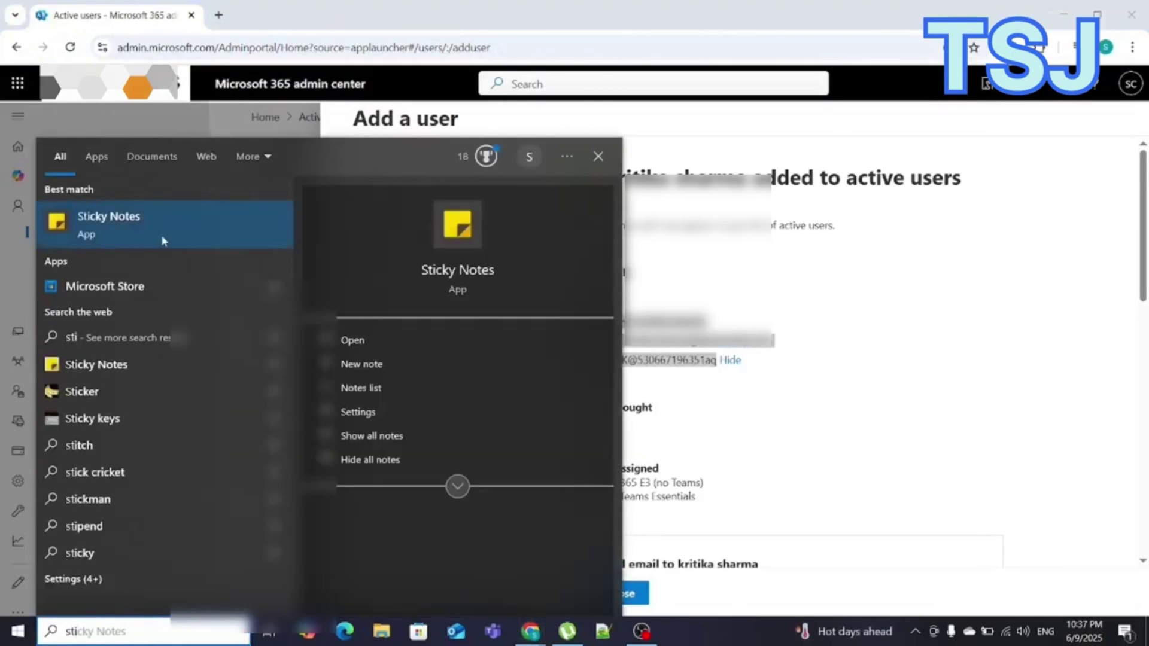
click(150, 229)
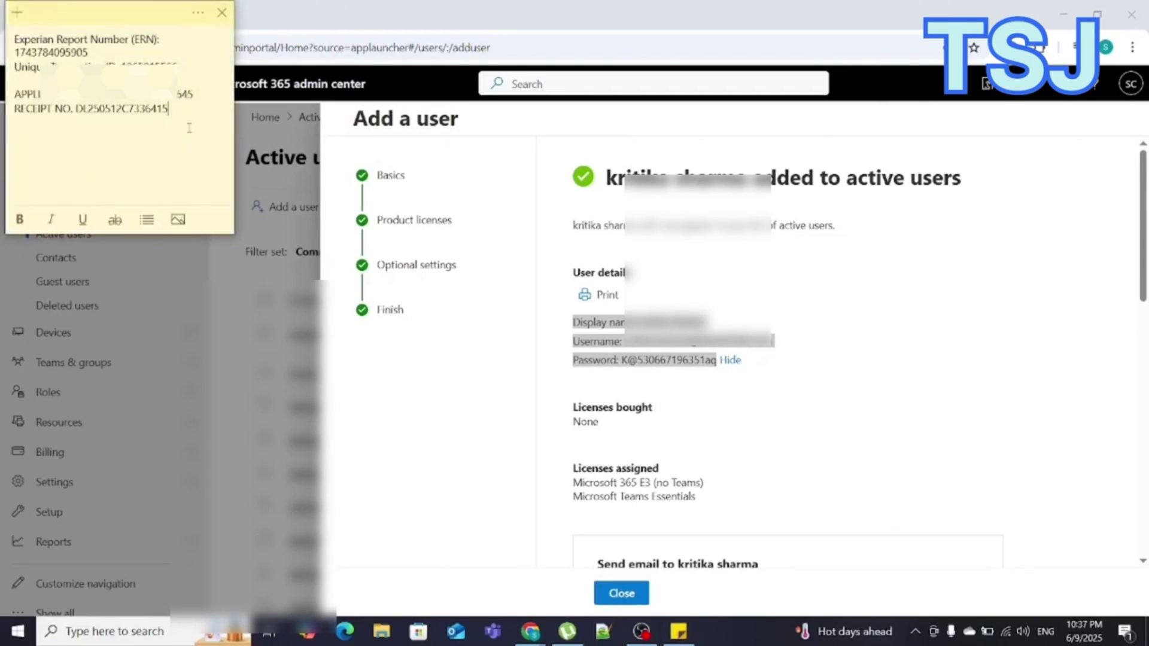
key(Return)
key(Return)
key(Return)
key(Return)
key(ctrl+v)
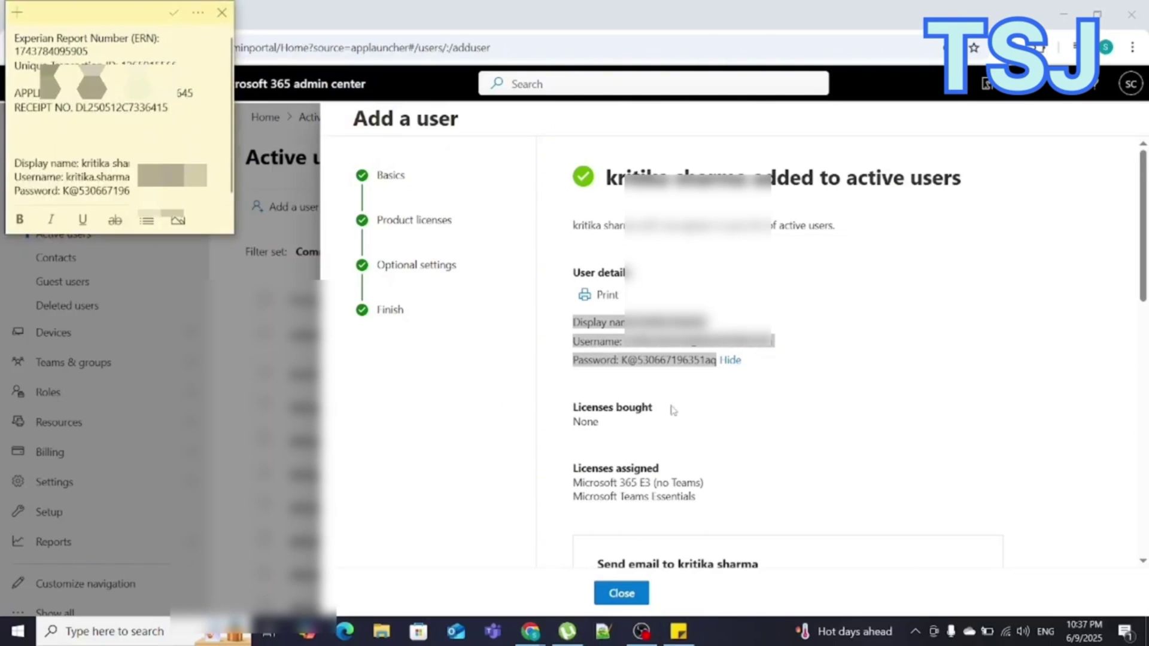
scroll(672, 410, down, 3)
click(631, 594)
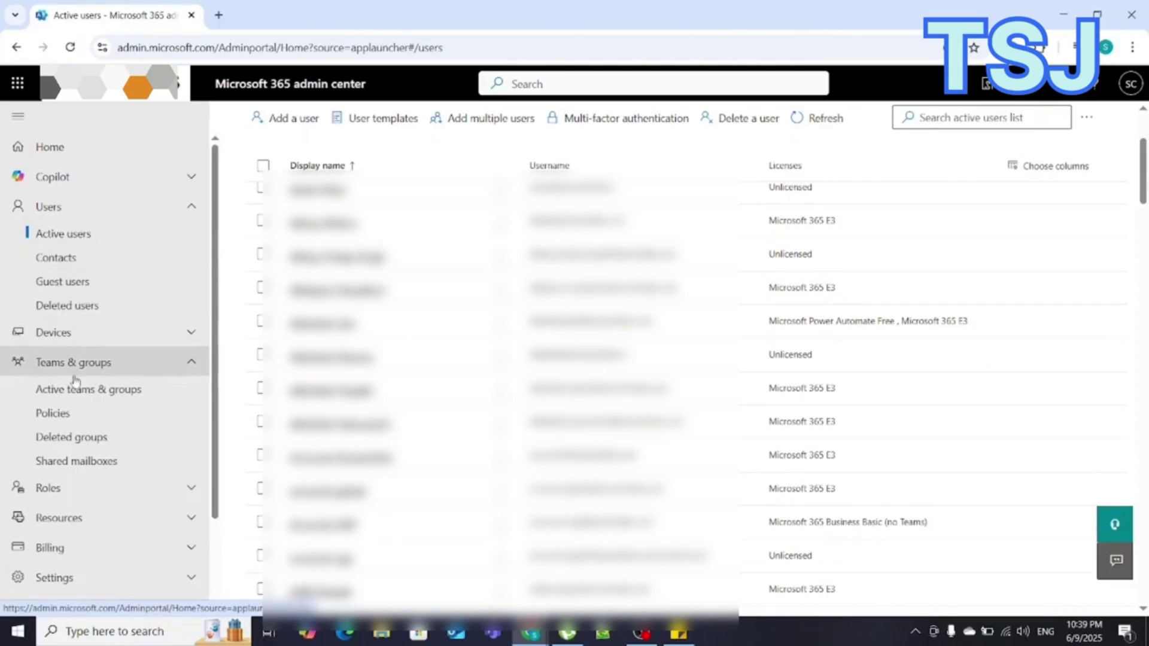
Step: Expand Teams & groups in the left navigation to show Active teams and groups
click(103, 362)
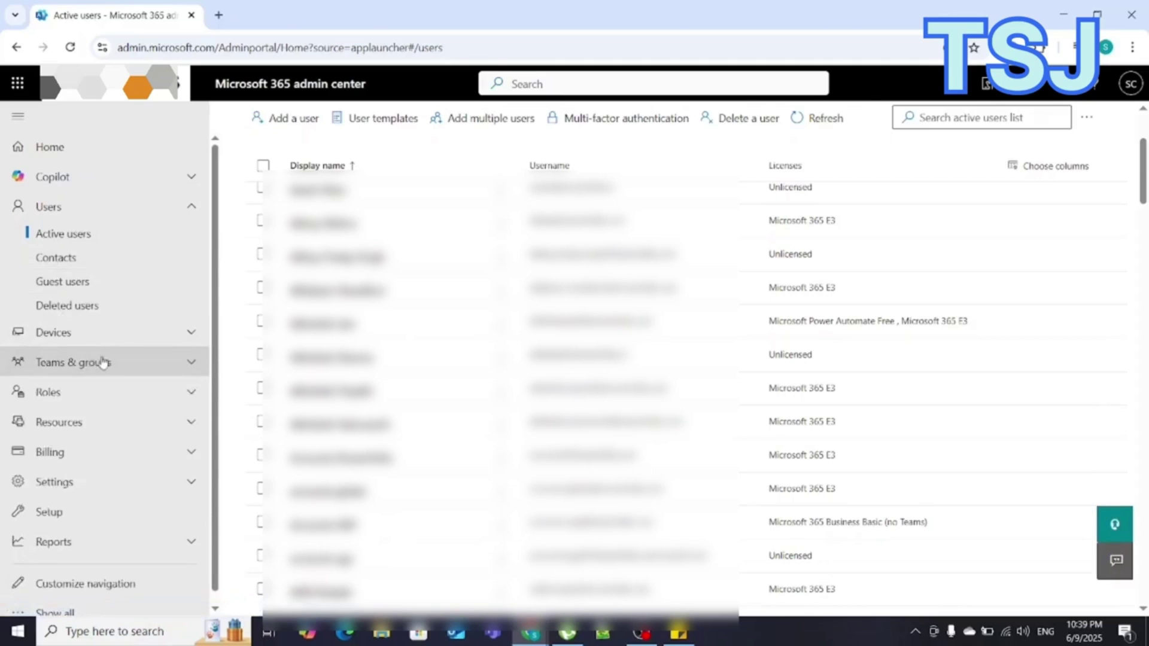
click(98, 362)
click(85, 395)
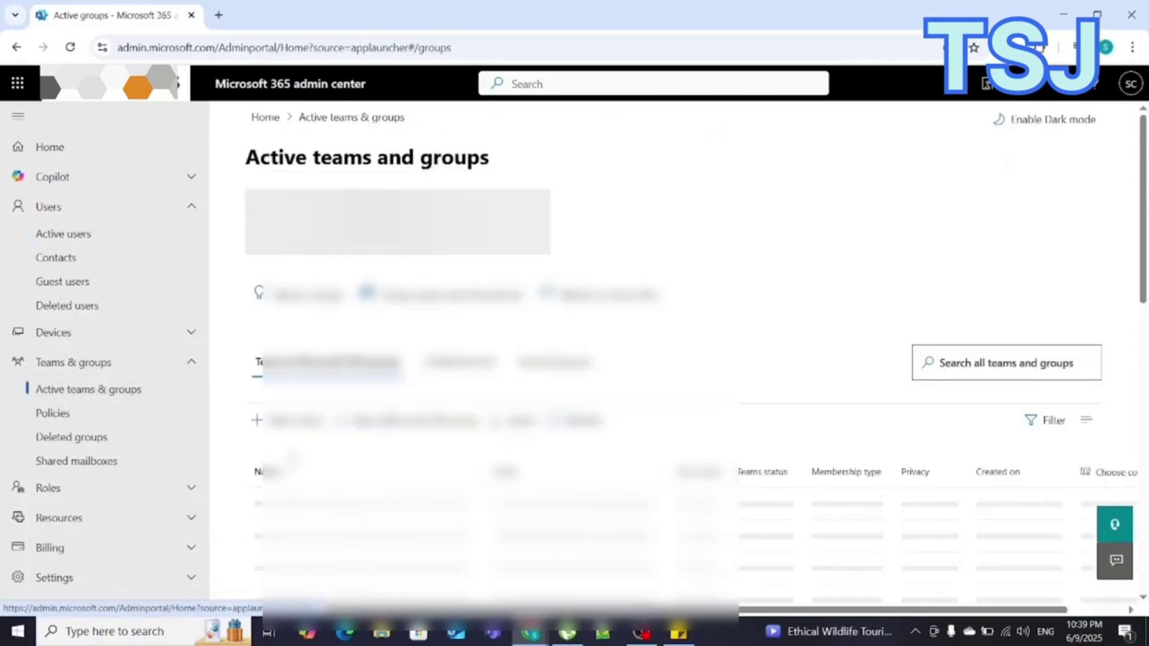
scroll(293, 458, down, 4)
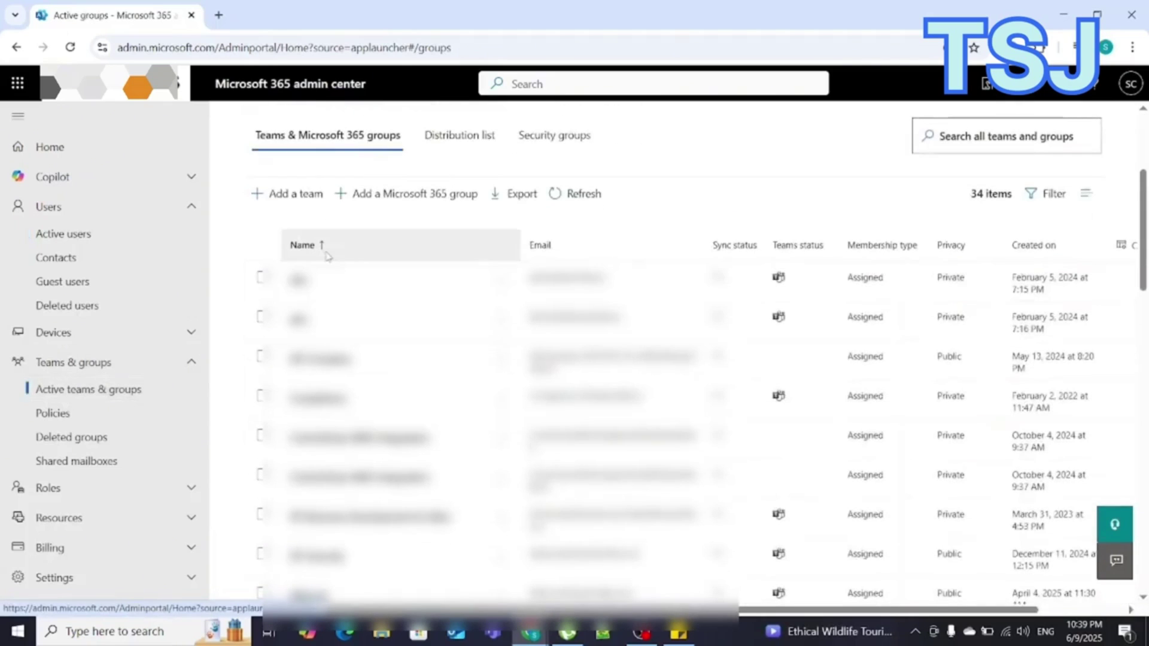